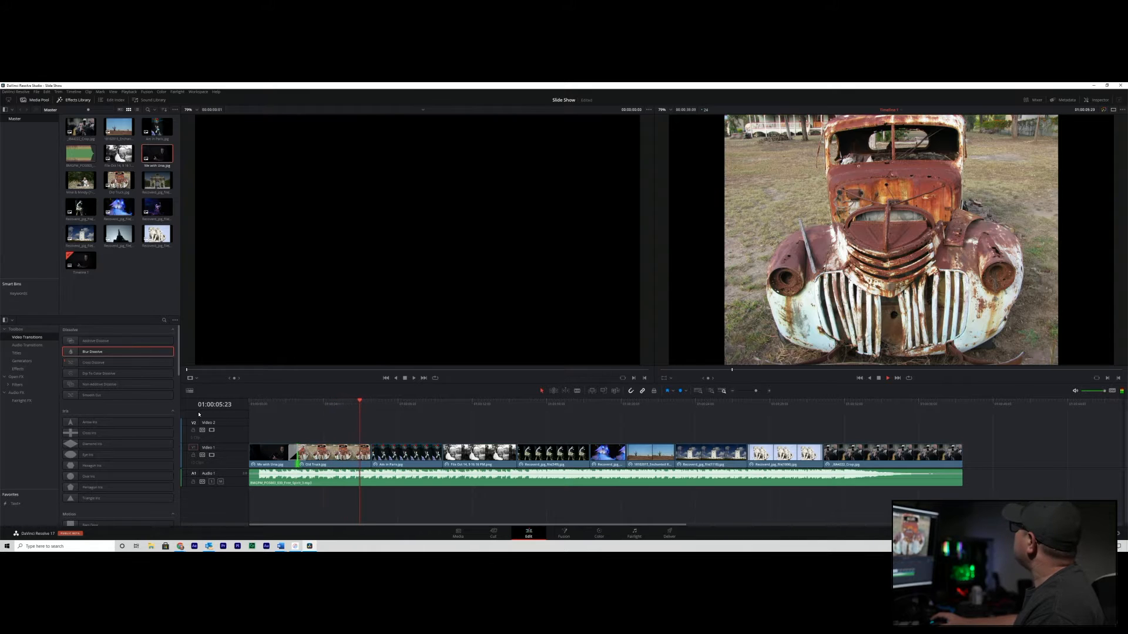
Play back the slideshow, return to its start, and browse the Effects Library categories of transitions, titles, generators and effects
{"action": "key", "text": "space"}
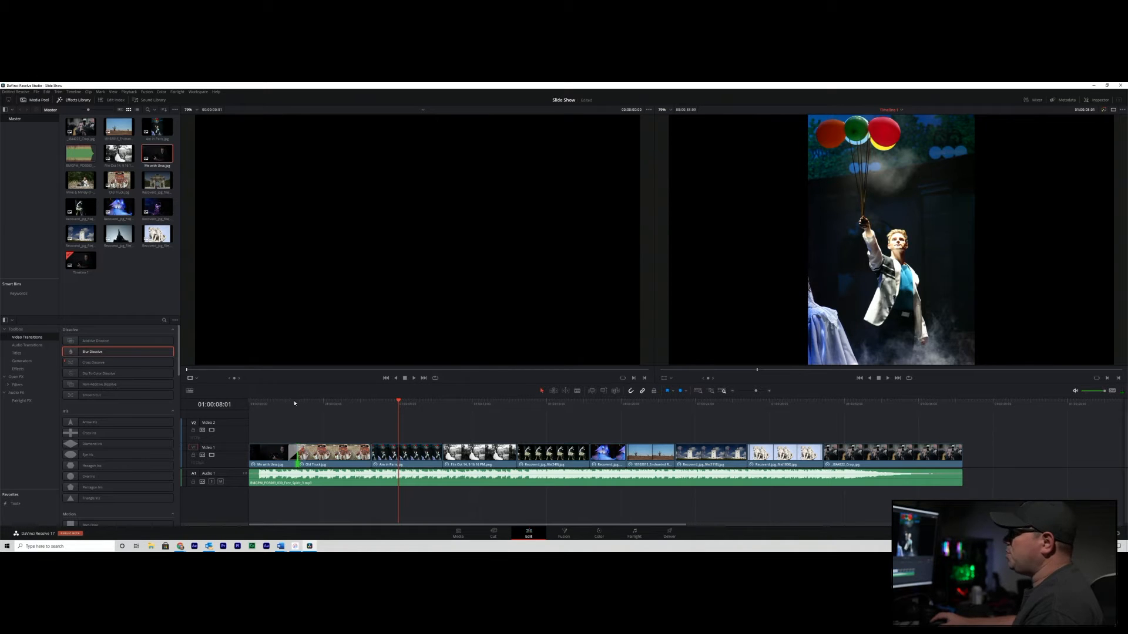
{"action": "key", "text": "Home"}
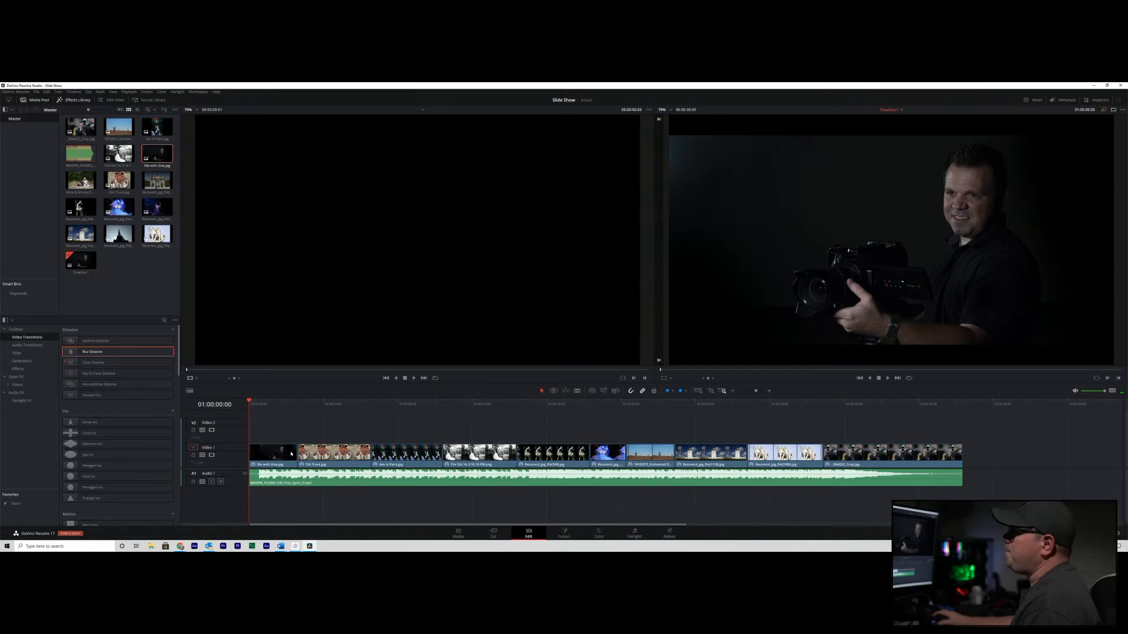
{"action": "left_click", "coordinate": [74, 101]}
{"action": "left_click", "coordinate": [71, 101]}
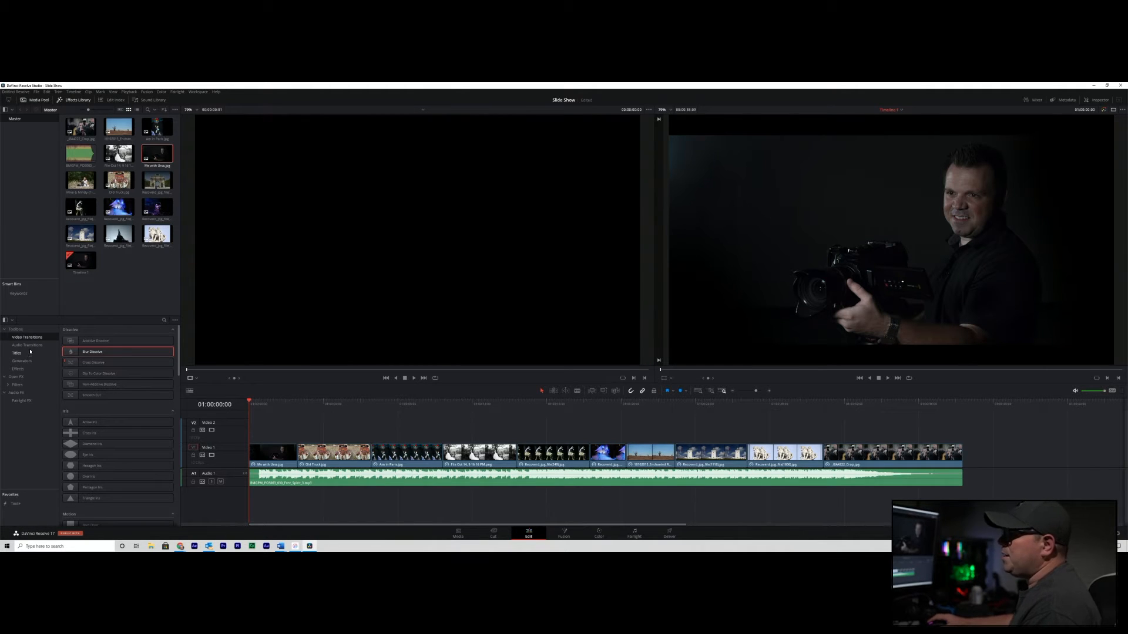
{"action": "left_click", "coordinate": [26, 346]}
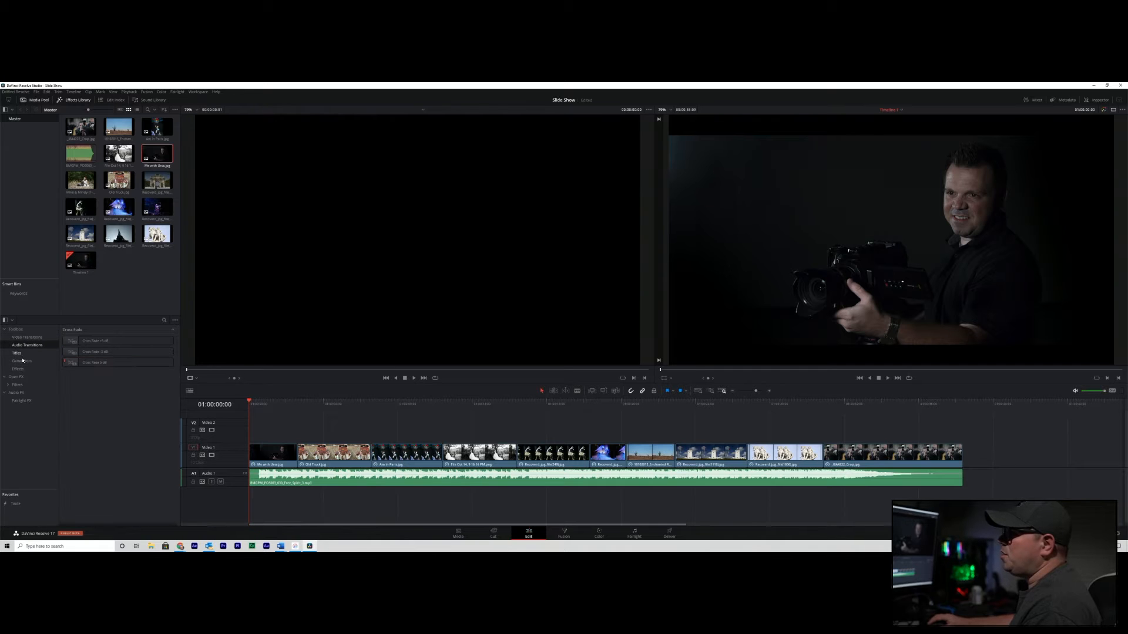
{"action": "left_click", "coordinate": [22, 356]}
{"action": "left_click", "coordinate": [23, 363]}
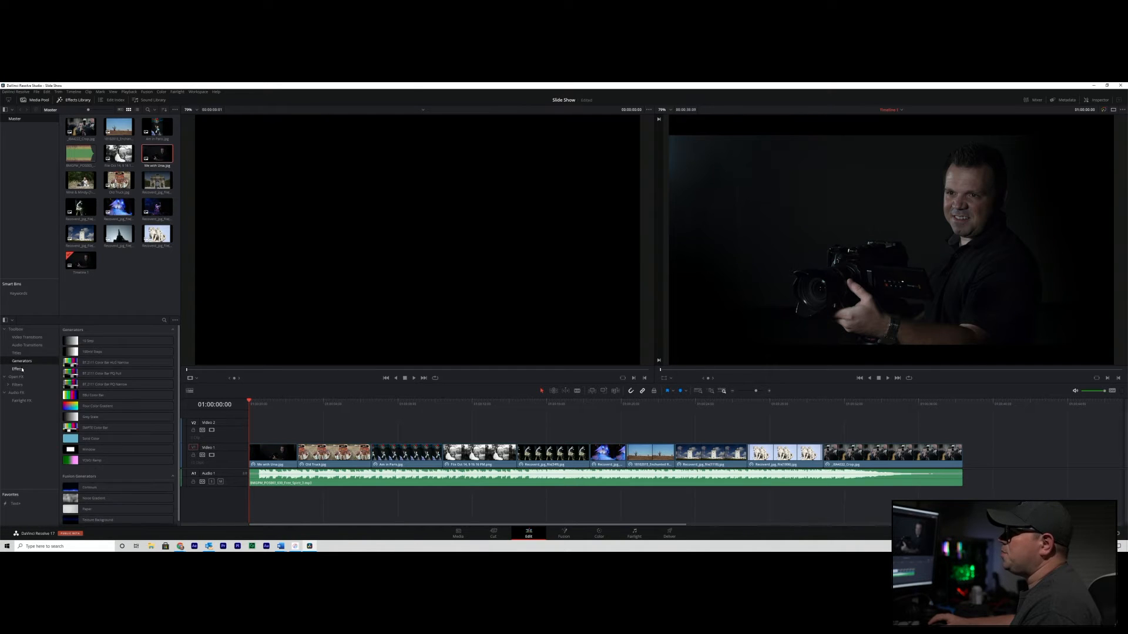
{"action": "left_click", "coordinate": [19, 369]}
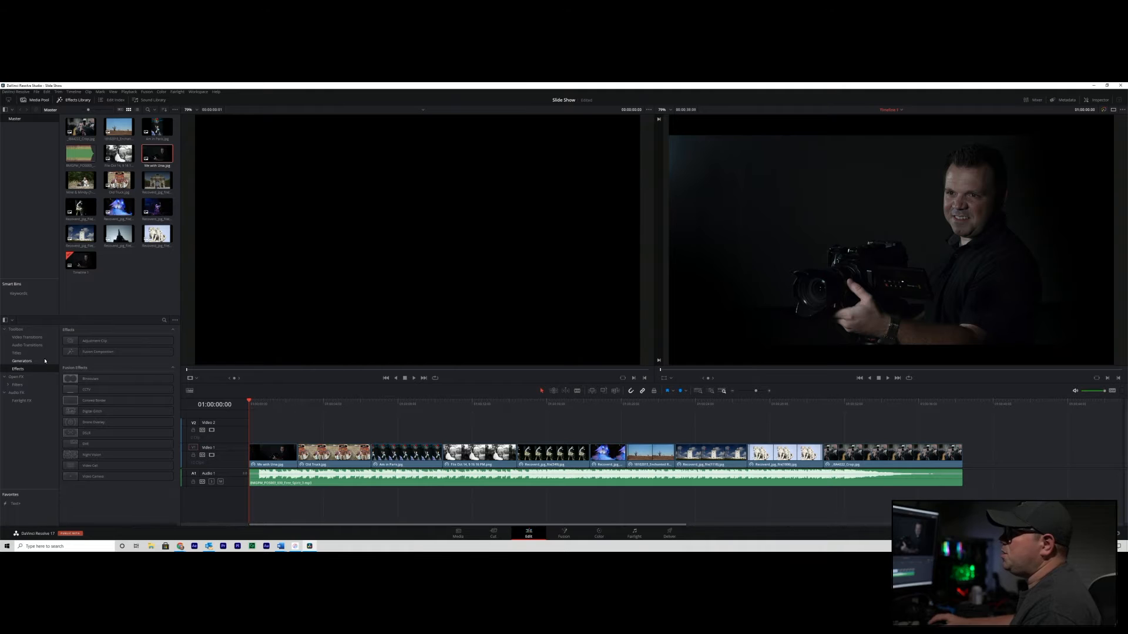
{"action": "left_click", "coordinate": [31, 338]}
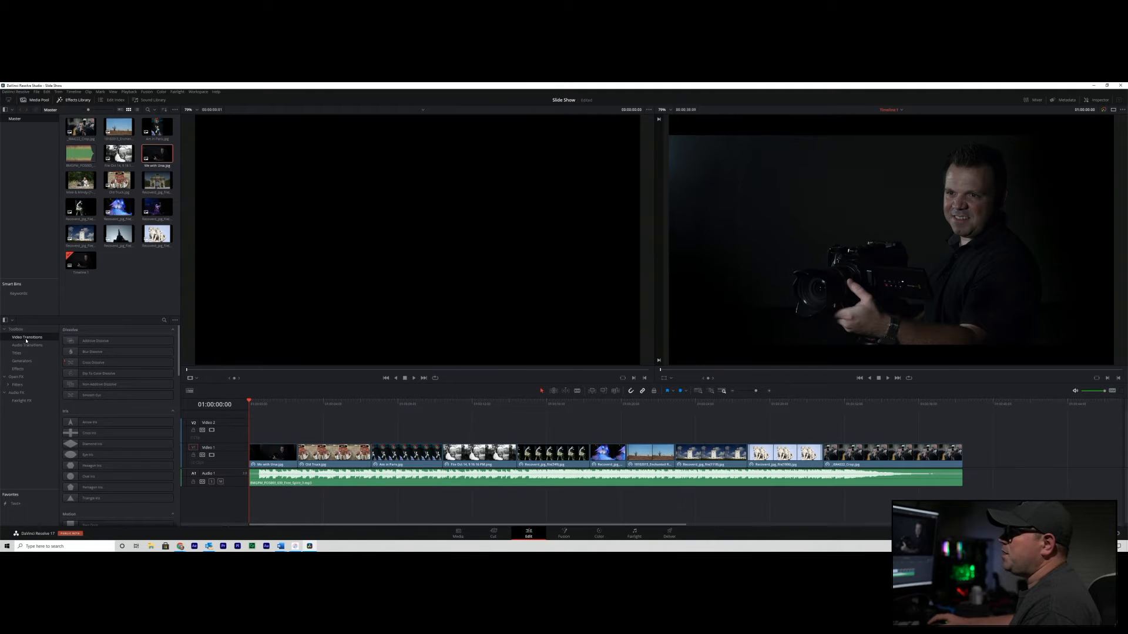
Add a Blur Dissolve video transition at the cut between the first photo and the Old Truck clip
{"action": "left_click", "coordinate": [69, 364]}
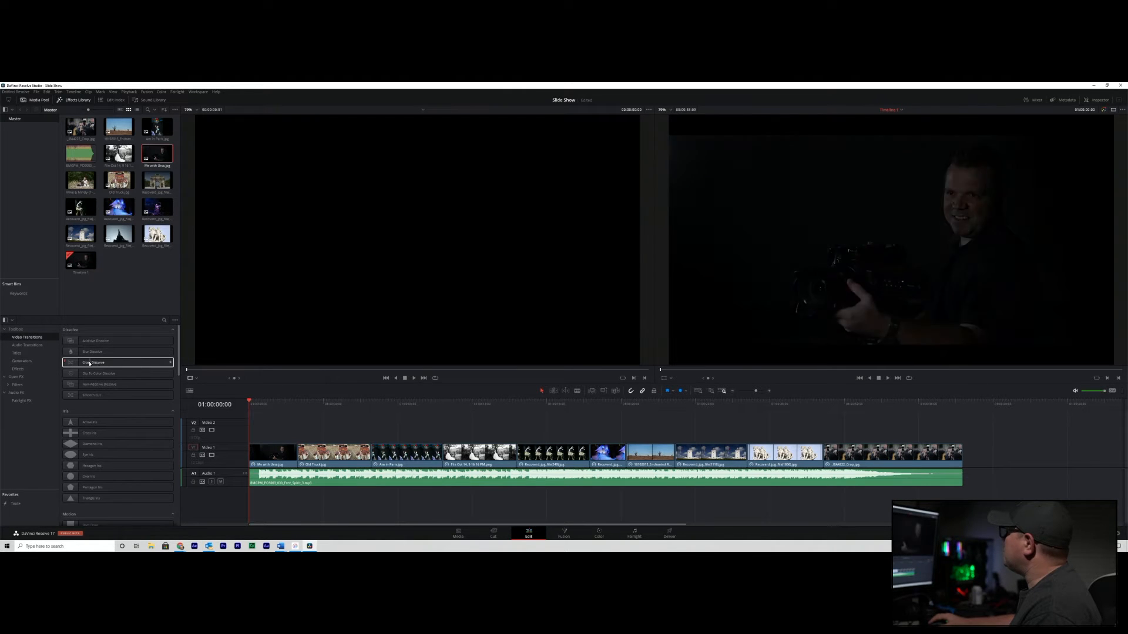
{"action": "left_click", "coordinate": [297, 404]}
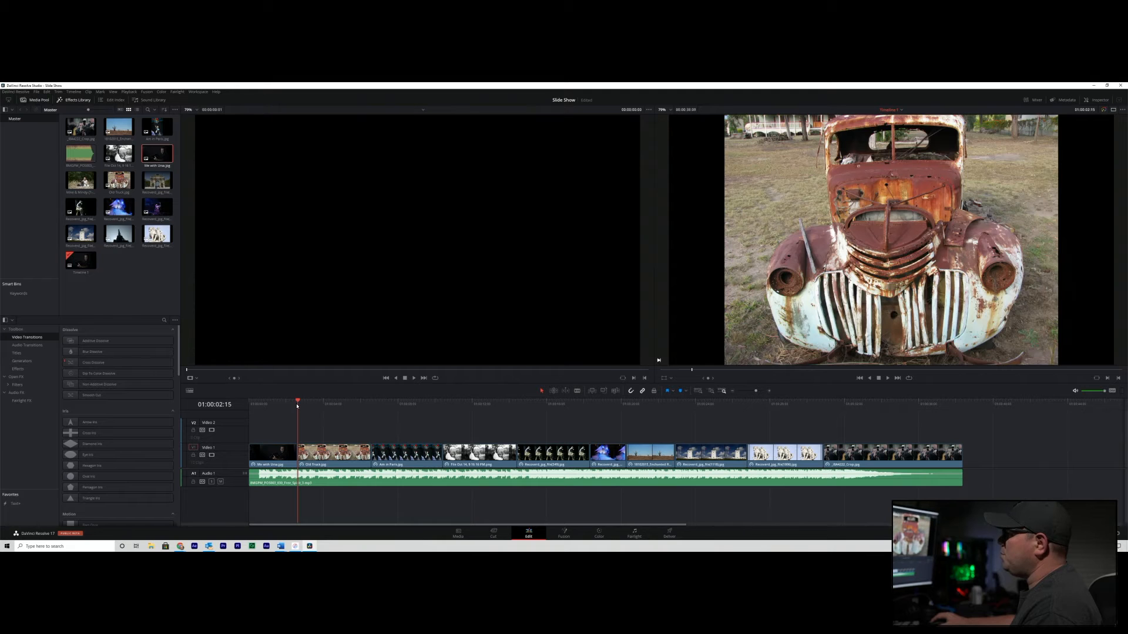
{"action": "mouse_move", "coordinate": [114, 364]}
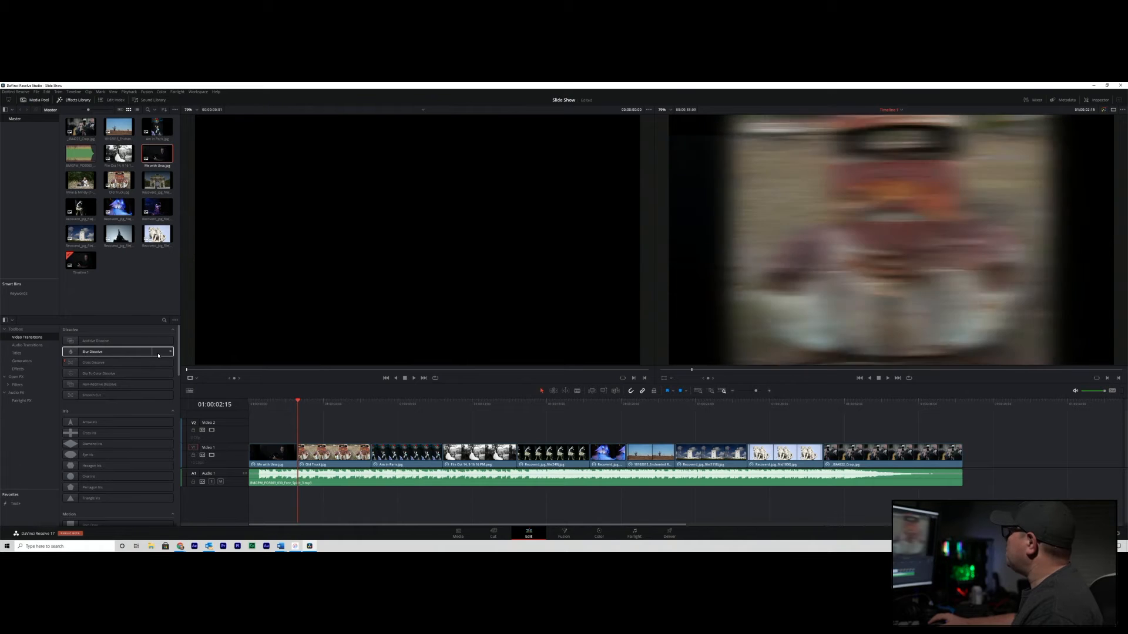
{"action": "left_click", "coordinate": [84, 355]}
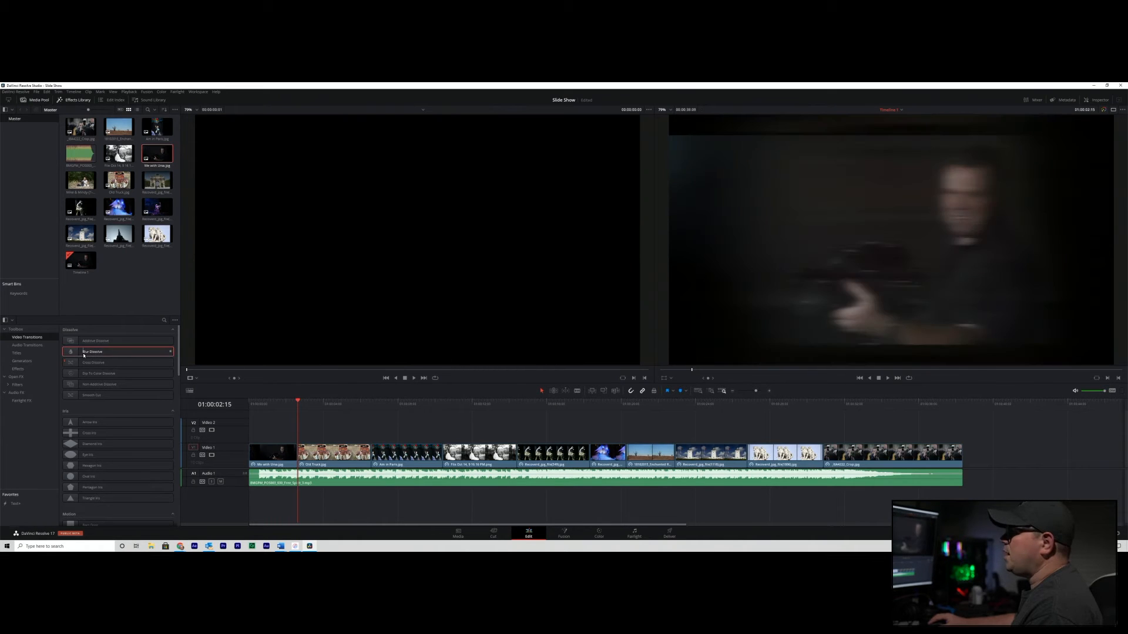
{"action": "left_click_drag", "start_coordinate": [84, 355], "coordinate": [301, 450]}
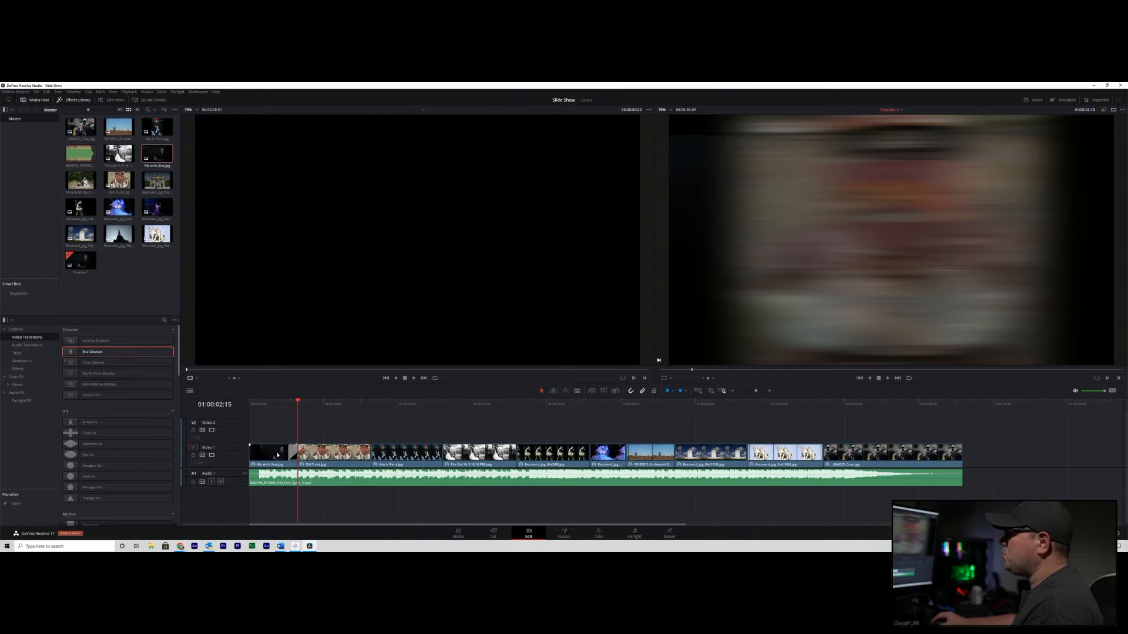
Play back the Blur Dissolve transition into the Old Truck clip
{"action": "left_click_drag", "start_coordinate": [286, 404], "coordinate": [286, 405]}
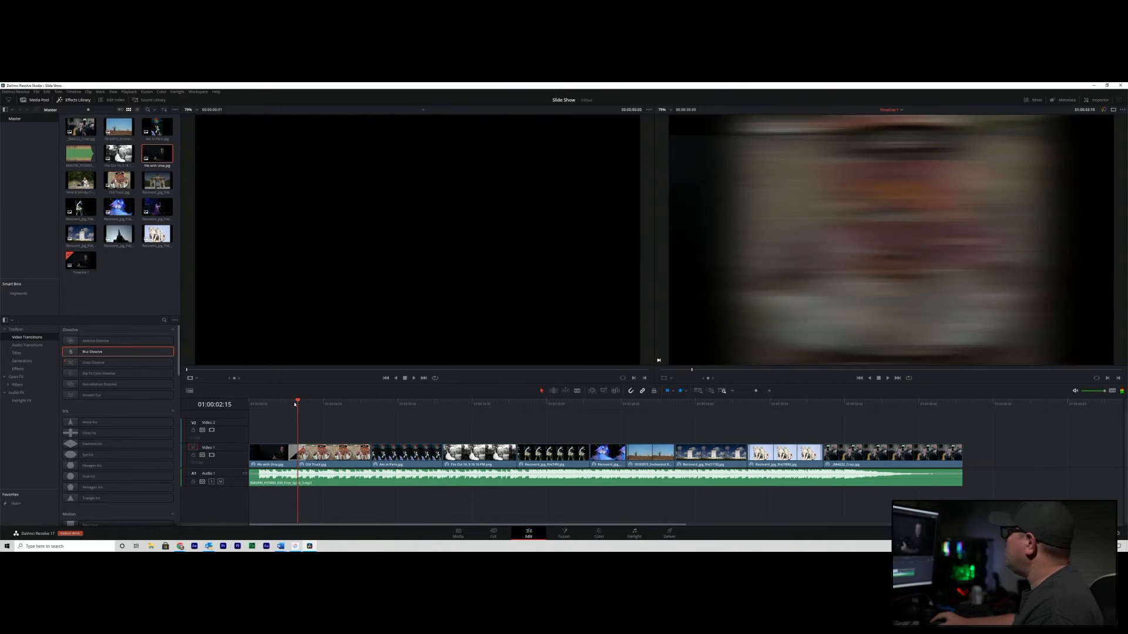
{"action": "key", "text": "space"}
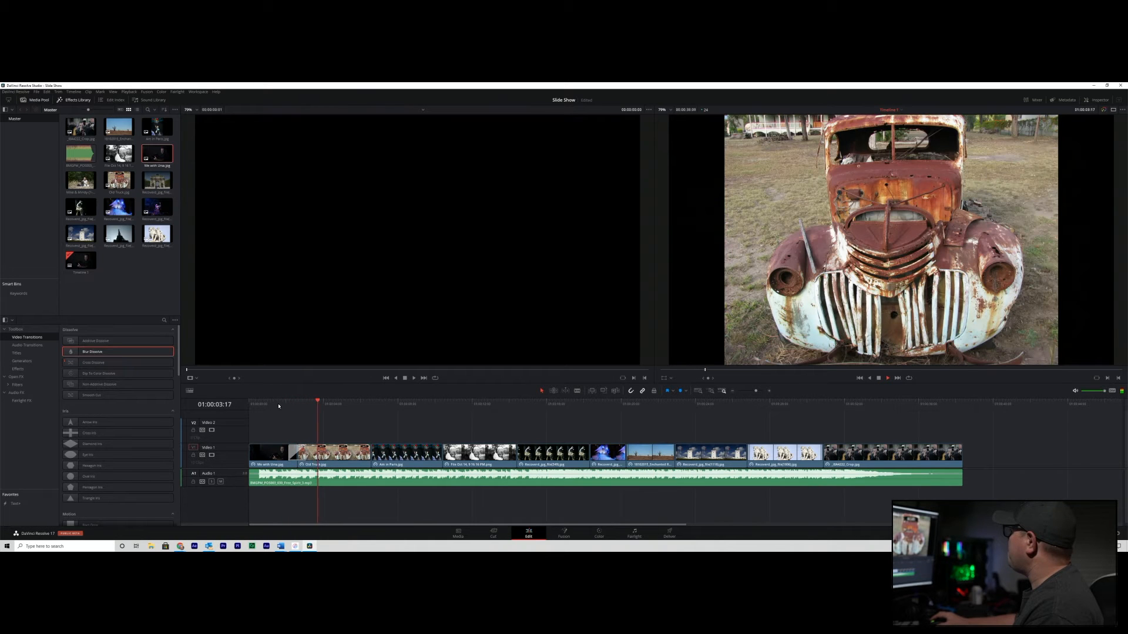
{"action": "key", "text": "space"}
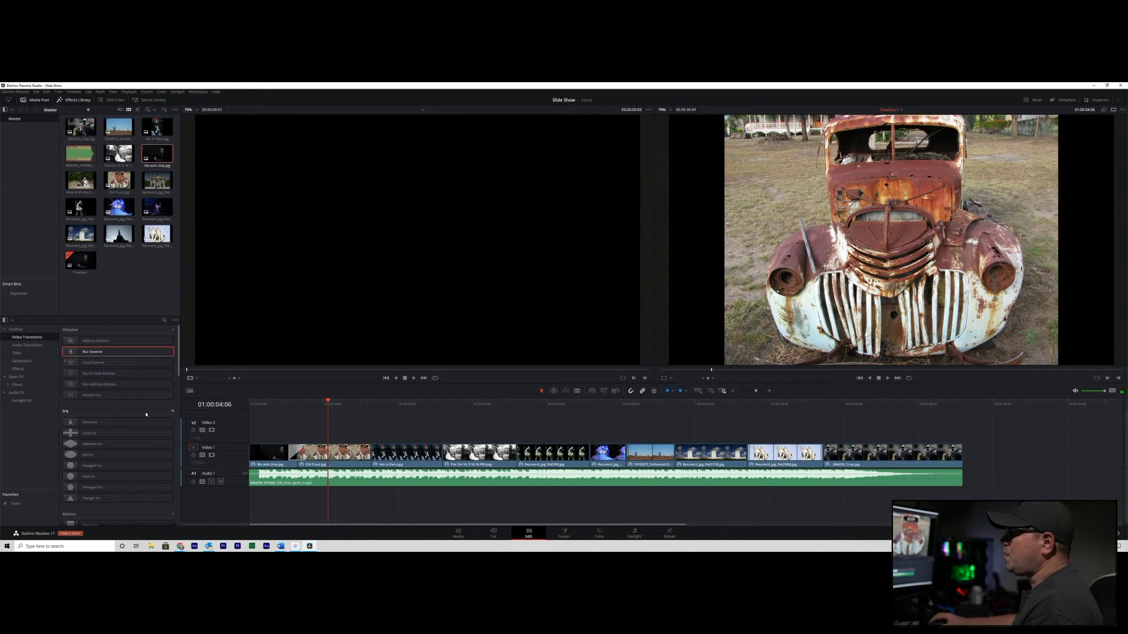
Add a Barn Door transition between the Old Truck and Am in Paris clips and play it back
{"action": "scroll", "coordinate": [118, 415], "scroll_direction": "down", "scroll_amount": 3}
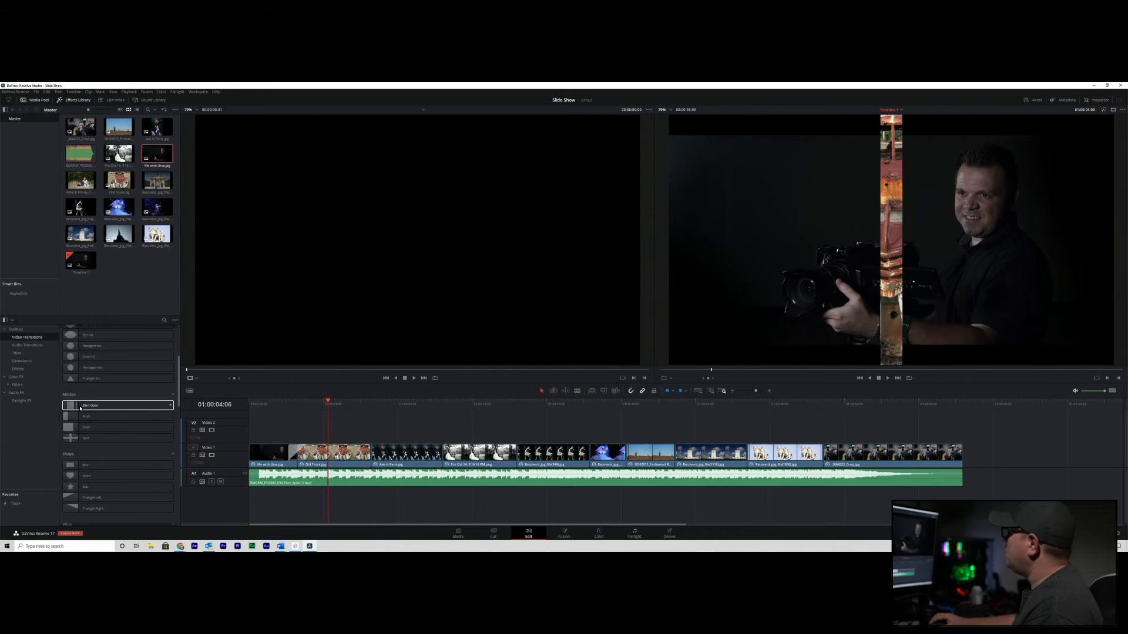
{"action": "left_click", "coordinate": [370, 404]}
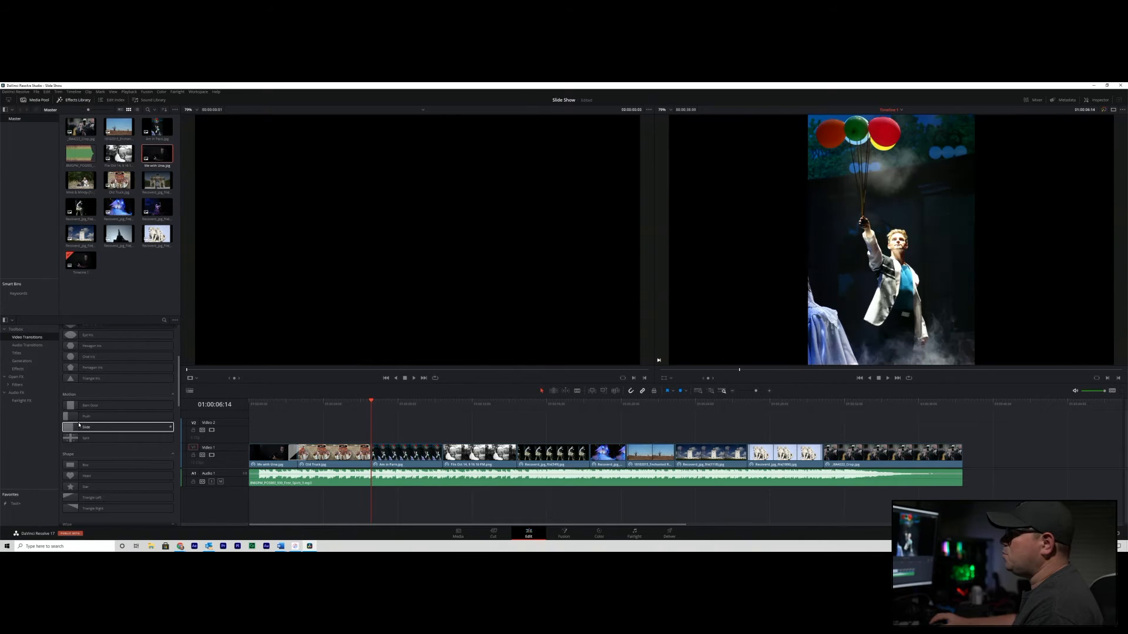
{"action": "left_click_drag", "start_coordinate": [83, 405], "coordinate": [370, 454]}
{"action": "left_click", "coordinate": [362, 404]}
{"action": "key", "text": "space"}
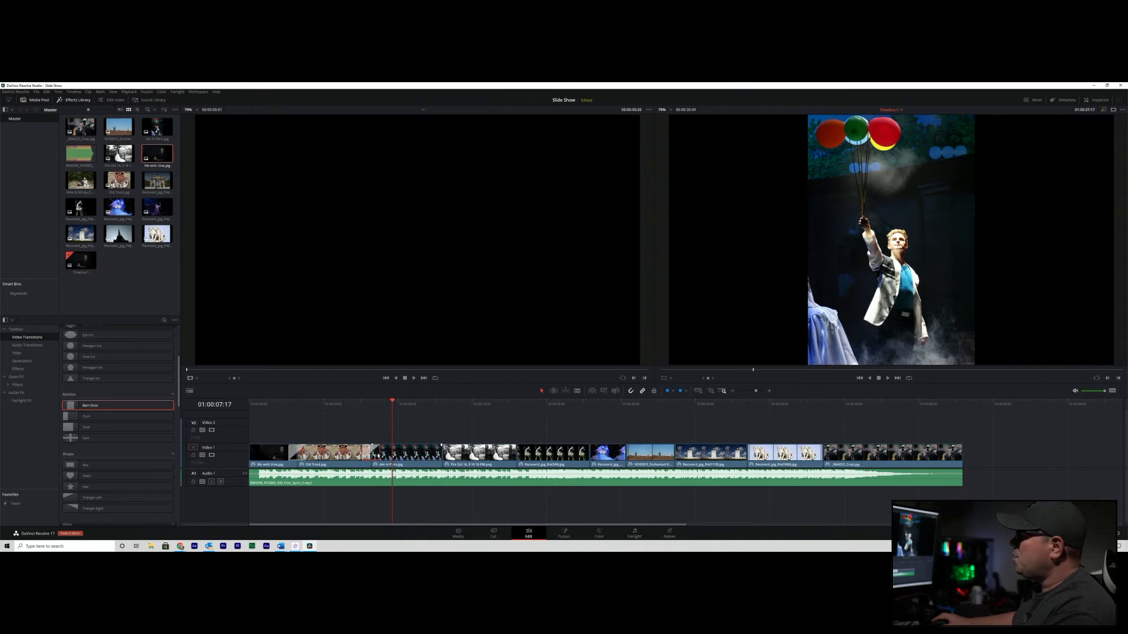
Shorten the Barn Door transition to about 0.7 seconds (16 frames) and display its settings in the Inspector
{"action": "left_click_drag", "start_coordinate": [379, 453], "coordinate": [376, 456]}
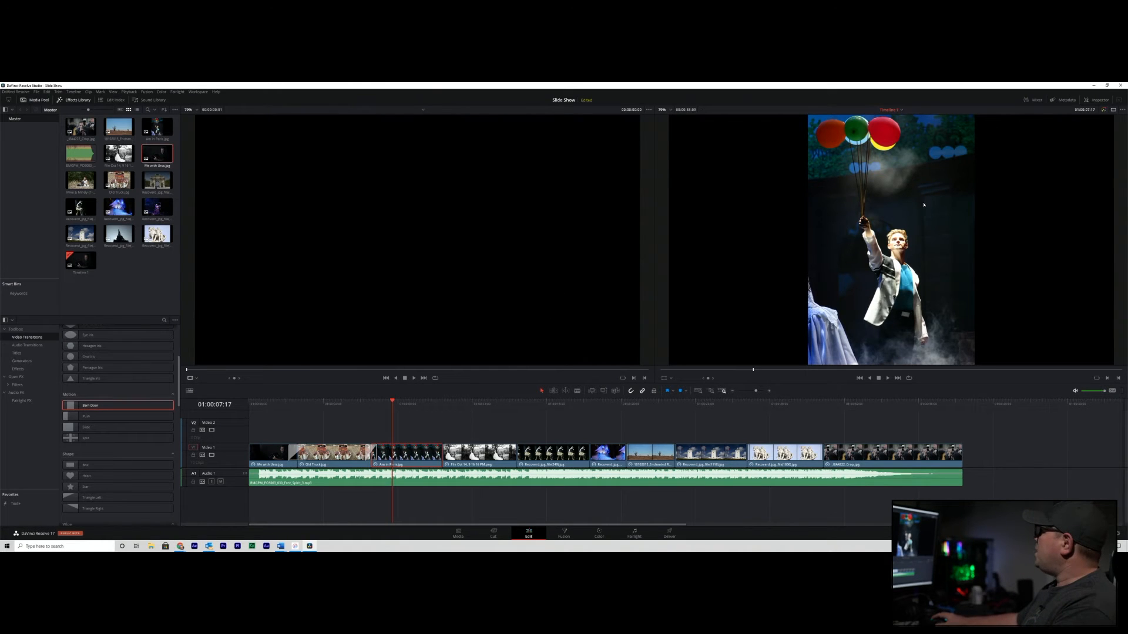
{"action": "left_click", "coordinate": [1099, 99]}
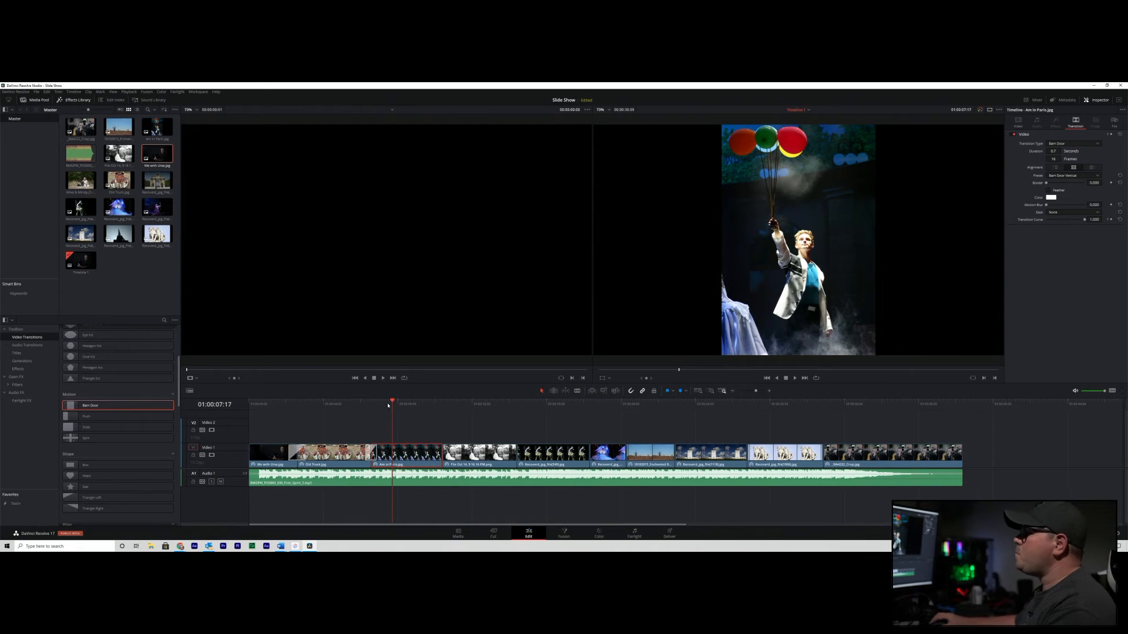
Examine the Blur Dissolve transition settings of the Old Truck clip with the playhead at its opening cut
{"action": "mouse_move", "coordinate": [302, 407]}
{"action": "left_mouse_down"}
{"action": "mouse_move", "coordinate": [285, 407]}
{"action": "mouse_move", "coordinate": [297, 408]}
{"action": "left_mouse_up"}
{"action": "left_click", "coordinate": [326, 455]}
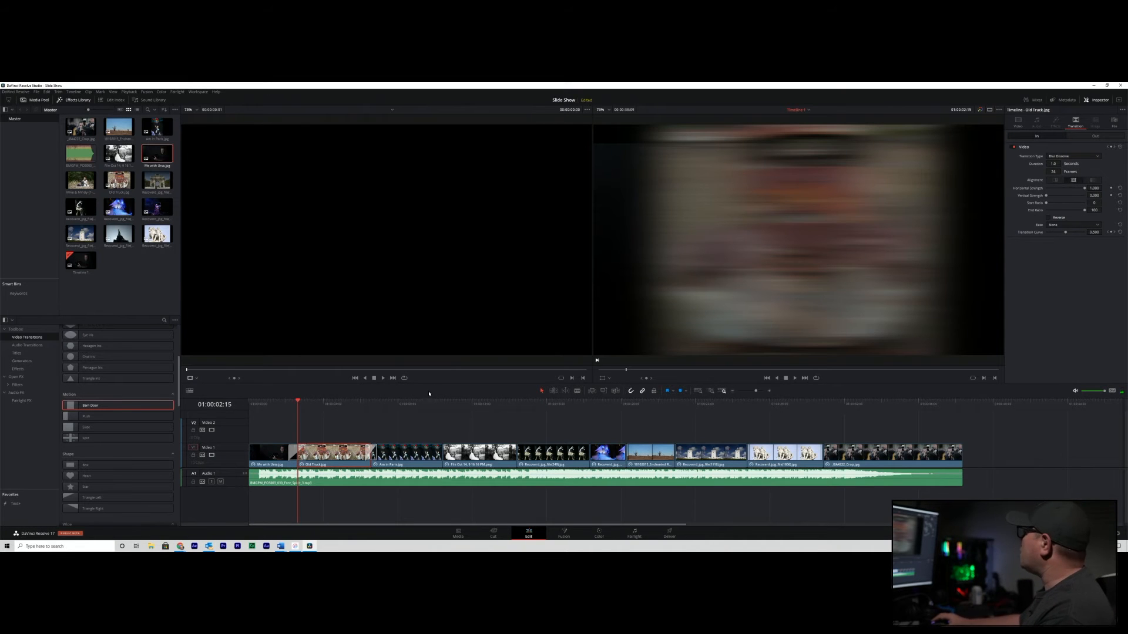
{"action": "key", "text": "space"}
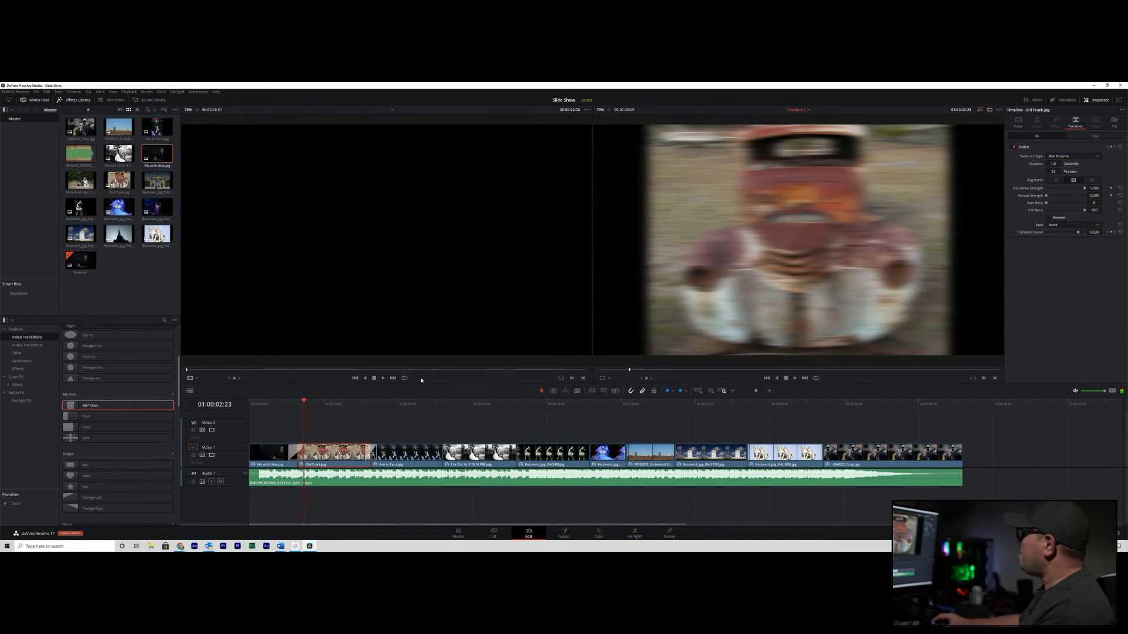
{"action": "left_click_drag", "start_coordinate": [304, 402], "coordinate": [297, 403]}
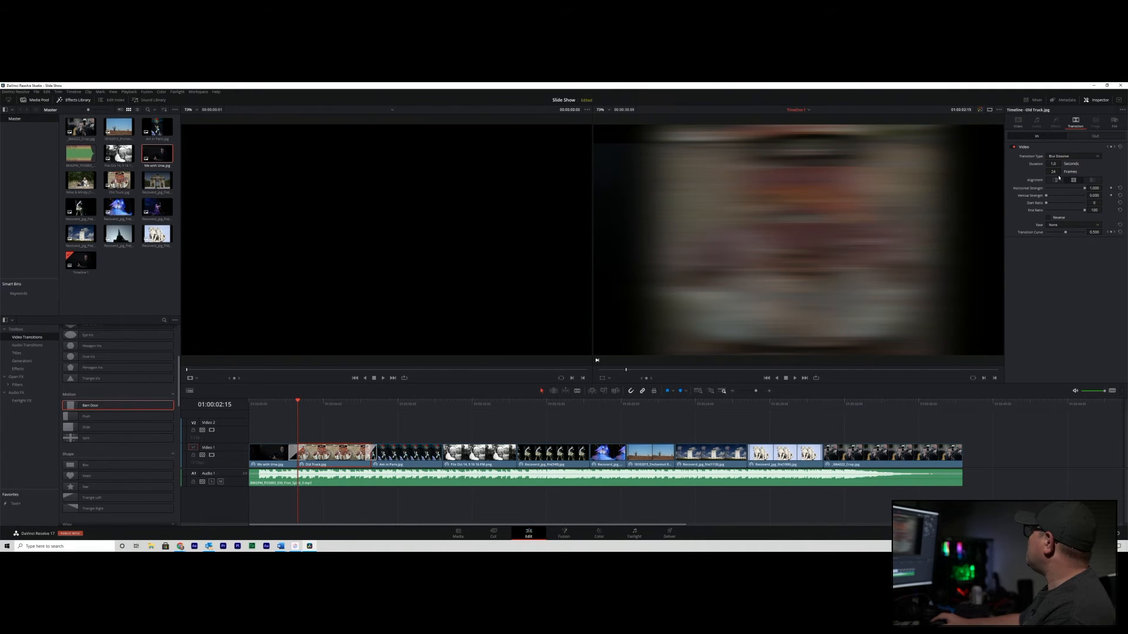
Enable Dynamic Zoom on the Old Truck clip and play it back to preview the movement
{"action": "left_click", "coordinate": [1018, 122]}
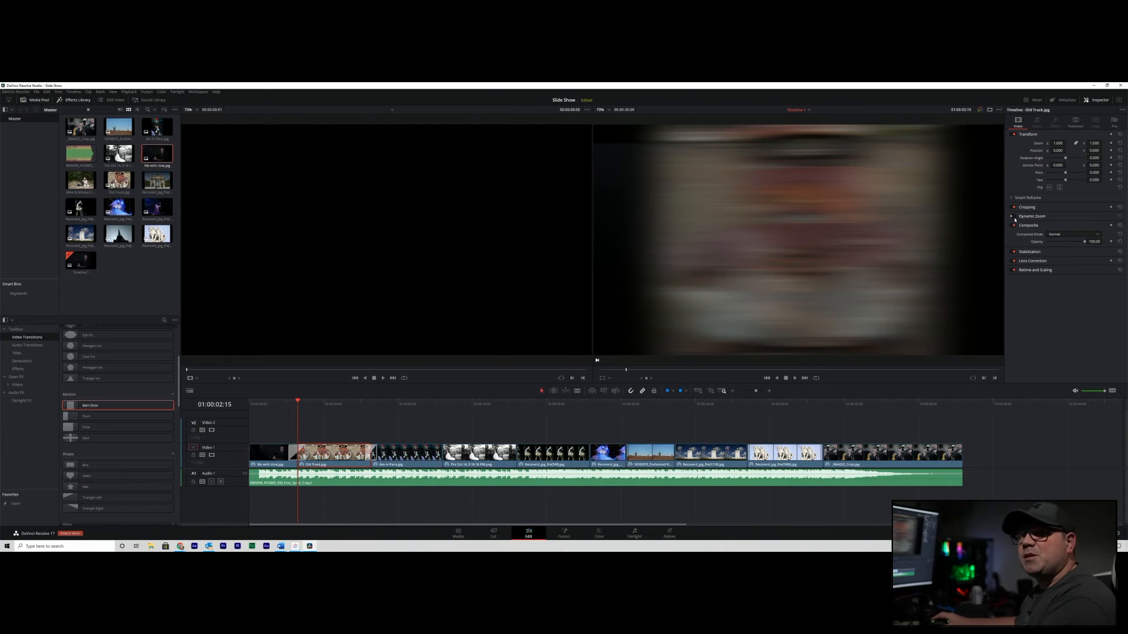
{"action": "left_click", "coordinate": [1014, 218]}
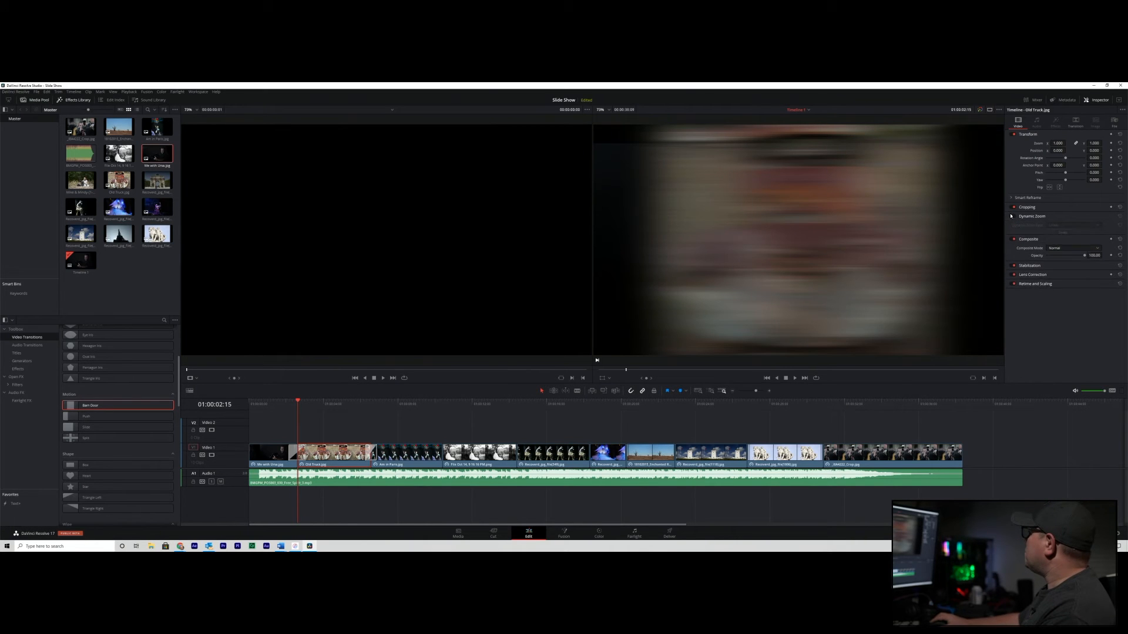
{"action": "left_click", "coordinate": [1013, 216]}
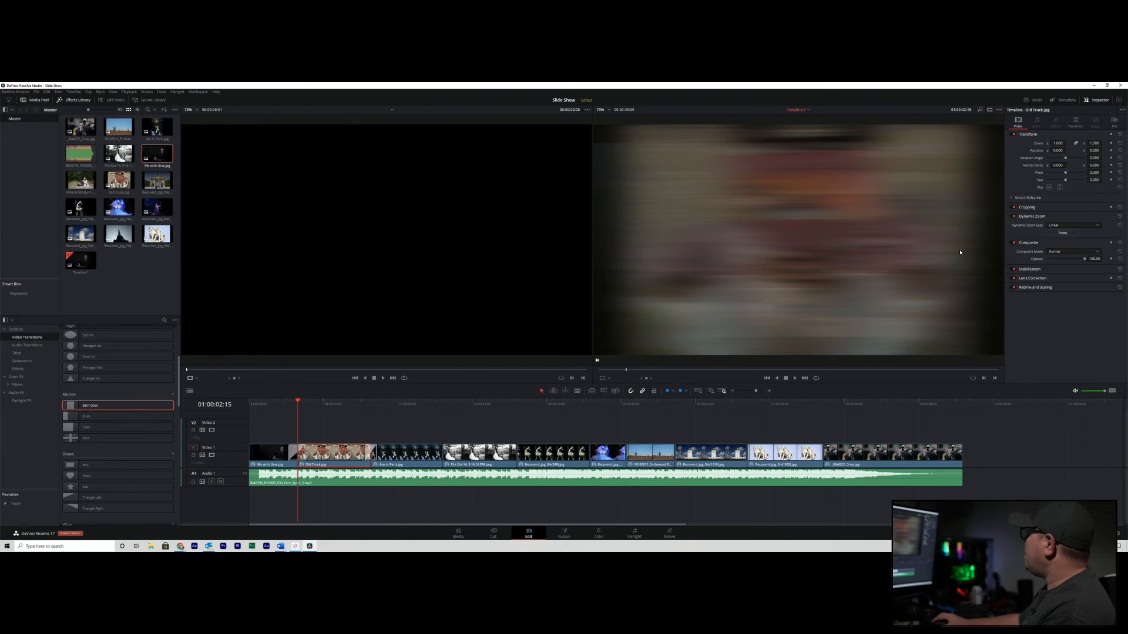
{"action": "key", "text": "space"}
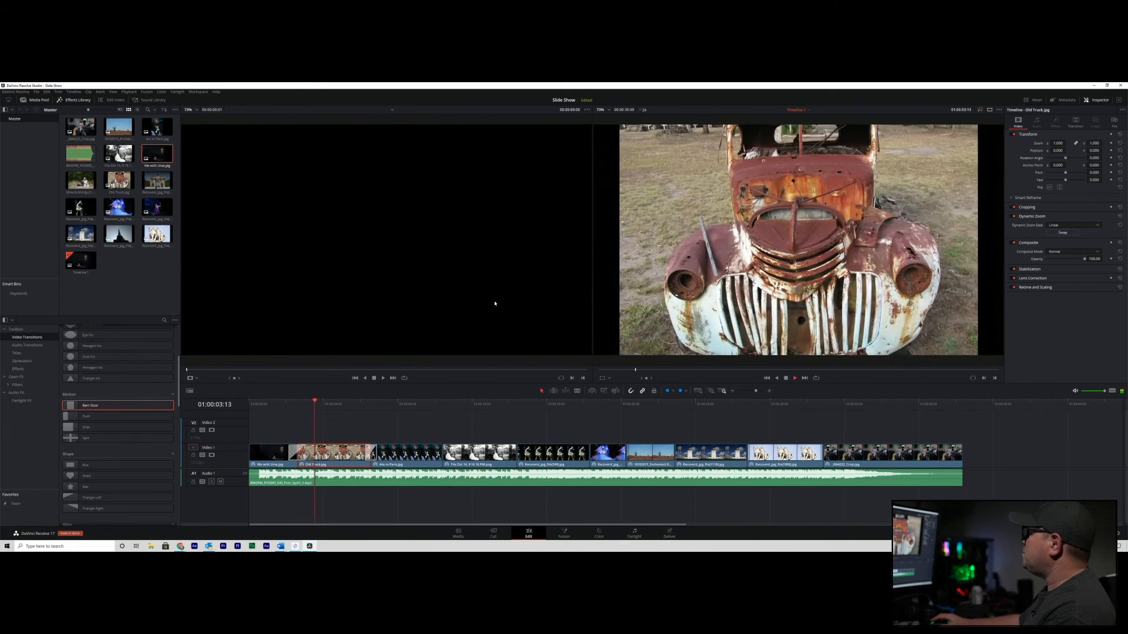
{"action": "key", "text": "space"}
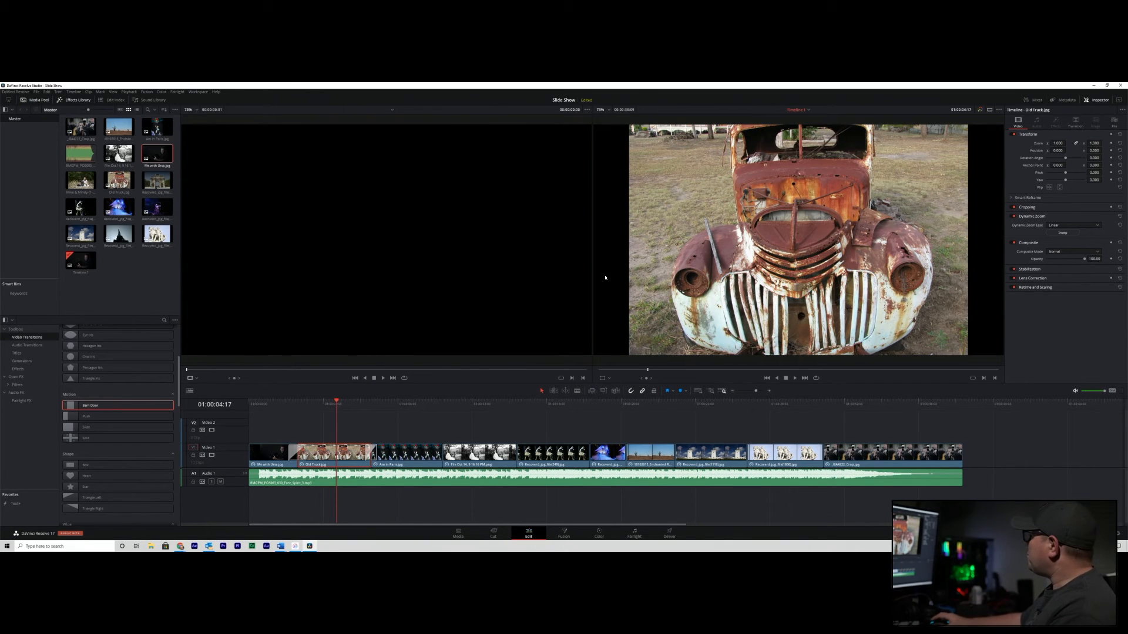
Swap the Dynamic Zoom direction of the Old Truck clip and play it back
{"action": "left_click", "coordinate": [1049, 234]}
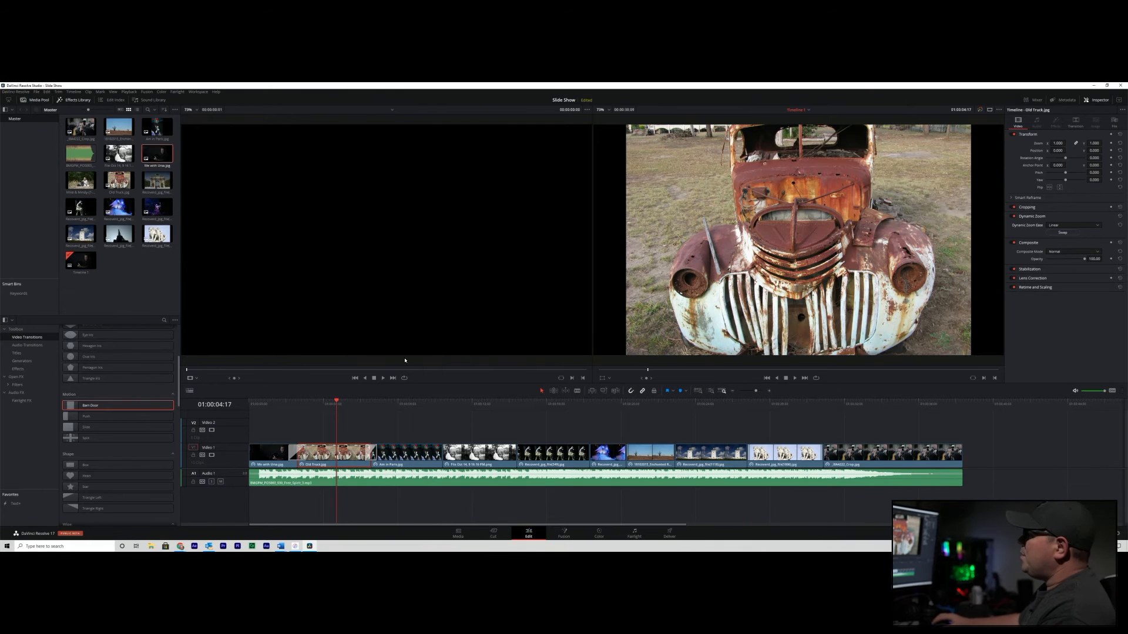
{"action": "left_click", "coordinate": [296, 402]}
{"action": "key", "text": "space"}
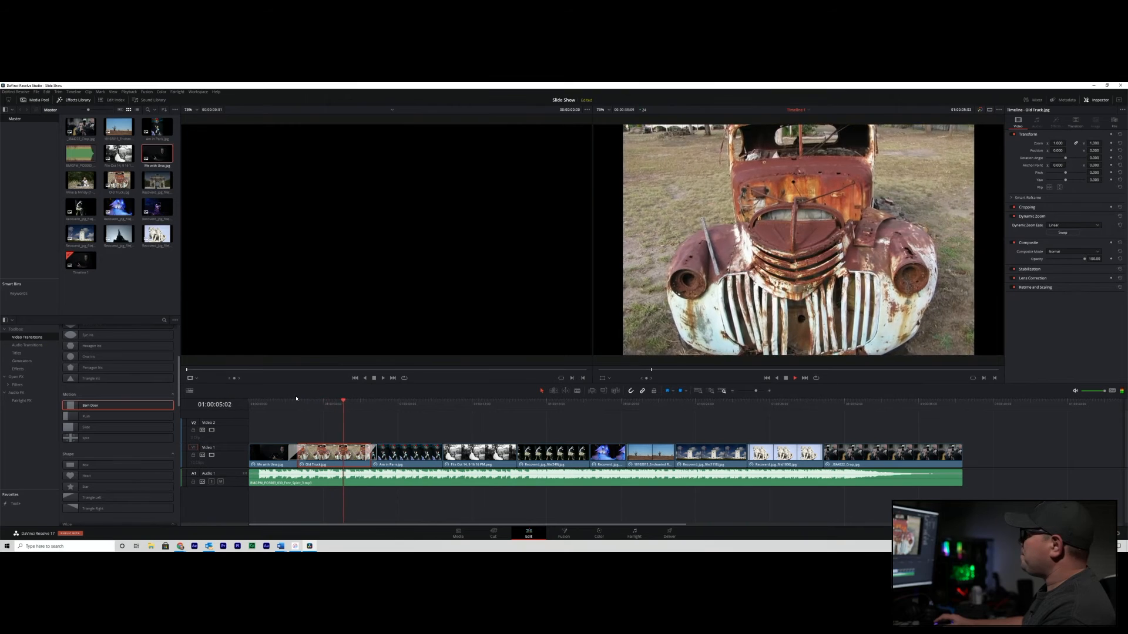
{"action": "key", "text": "space"}
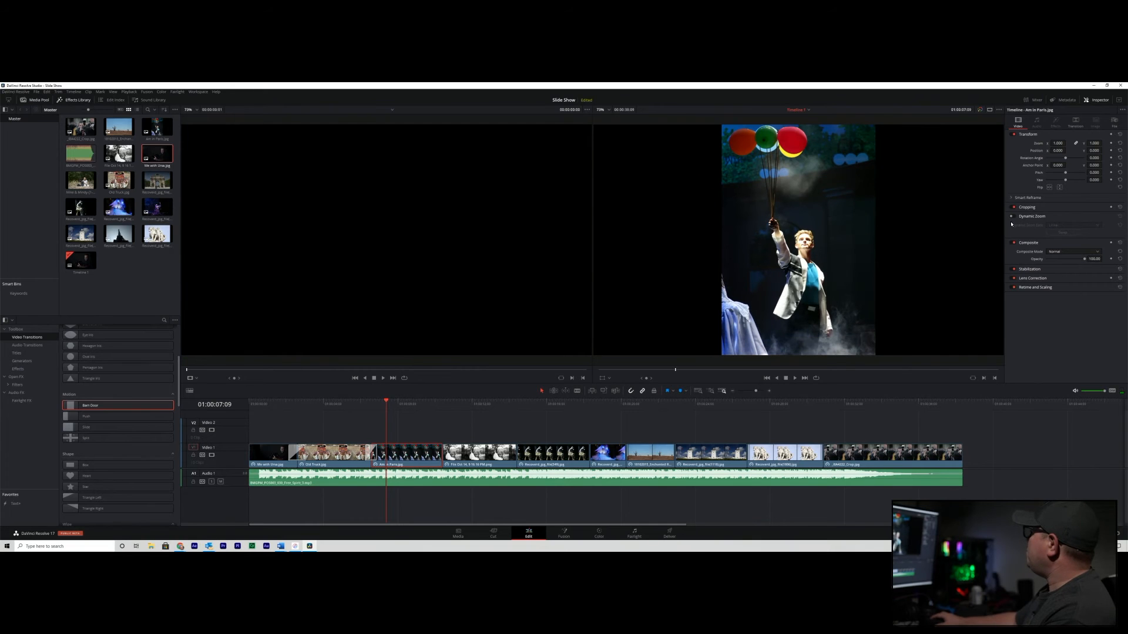
Enable Dynamic Zoom on the Am in Paris clip and play it back from the clip's start
{"action": "key", "text": "space"}
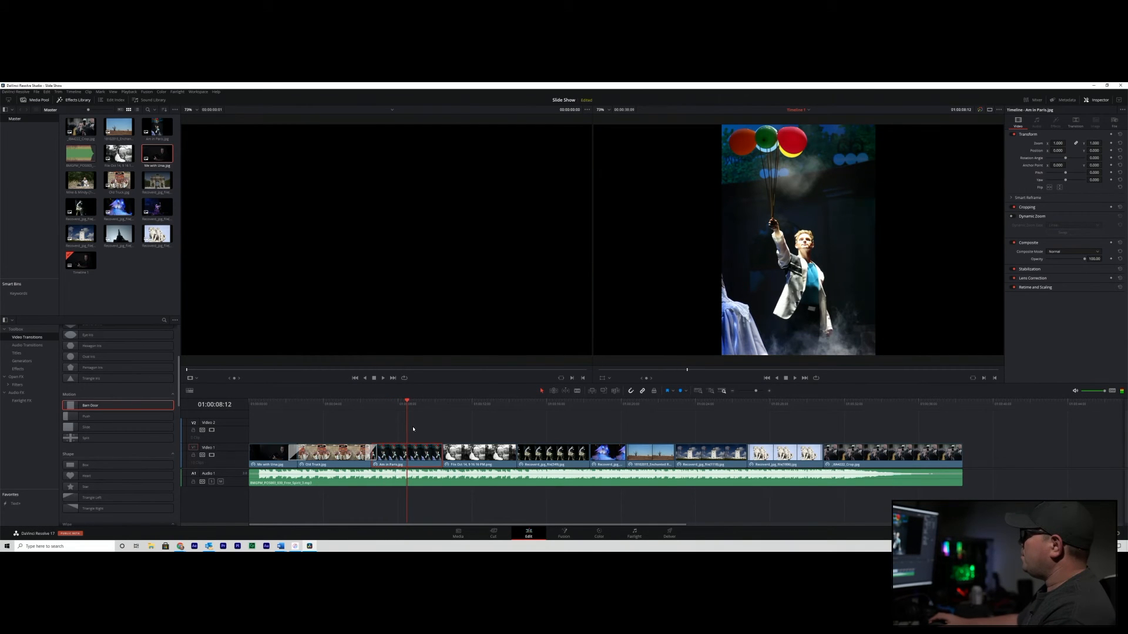
{"action": "left_click", "coordinate": [365, 404]}
{"action": "key", "text": "space"}
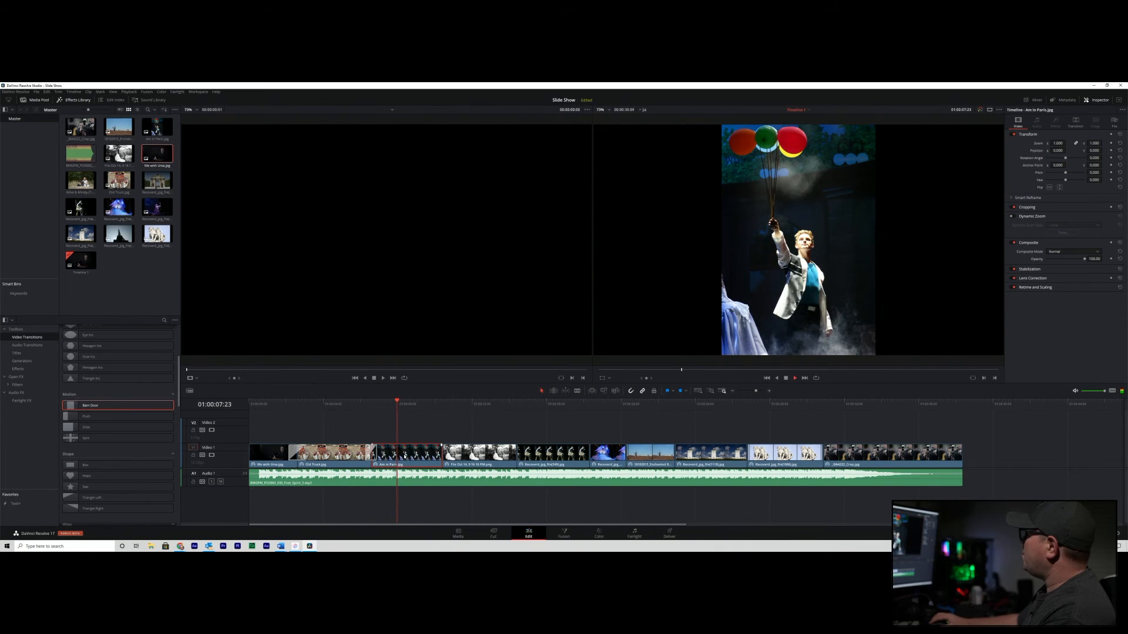
{"action": "left_click", "coordinate": [1013, 218]}
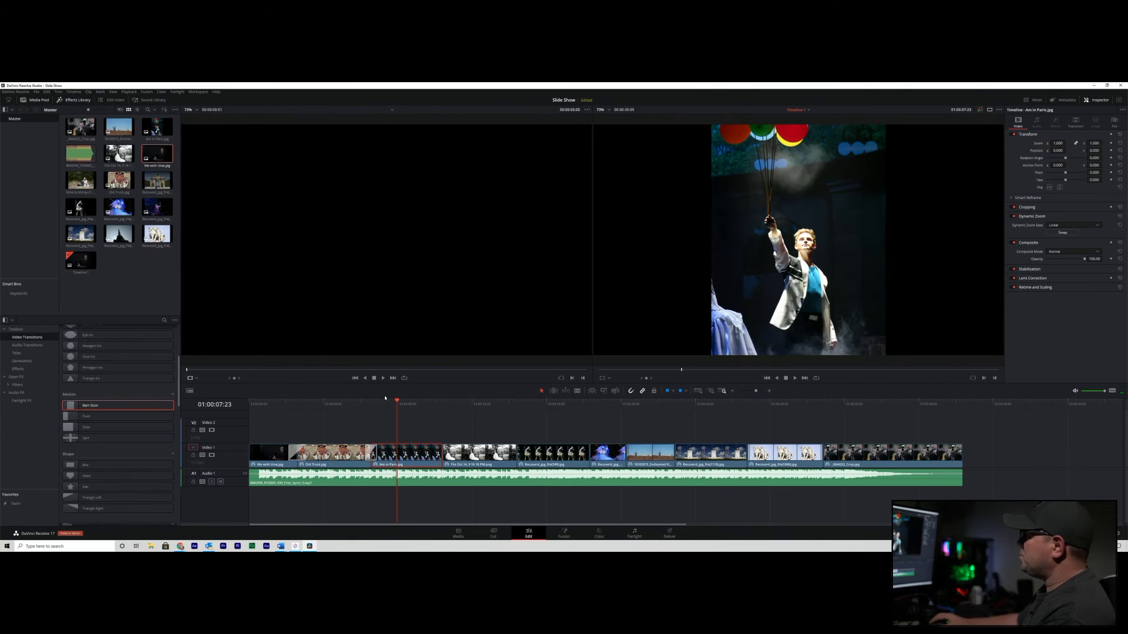
{"action": "left_click", "coordinate": [372, 405]}
{"action": "key", "text": "space"}
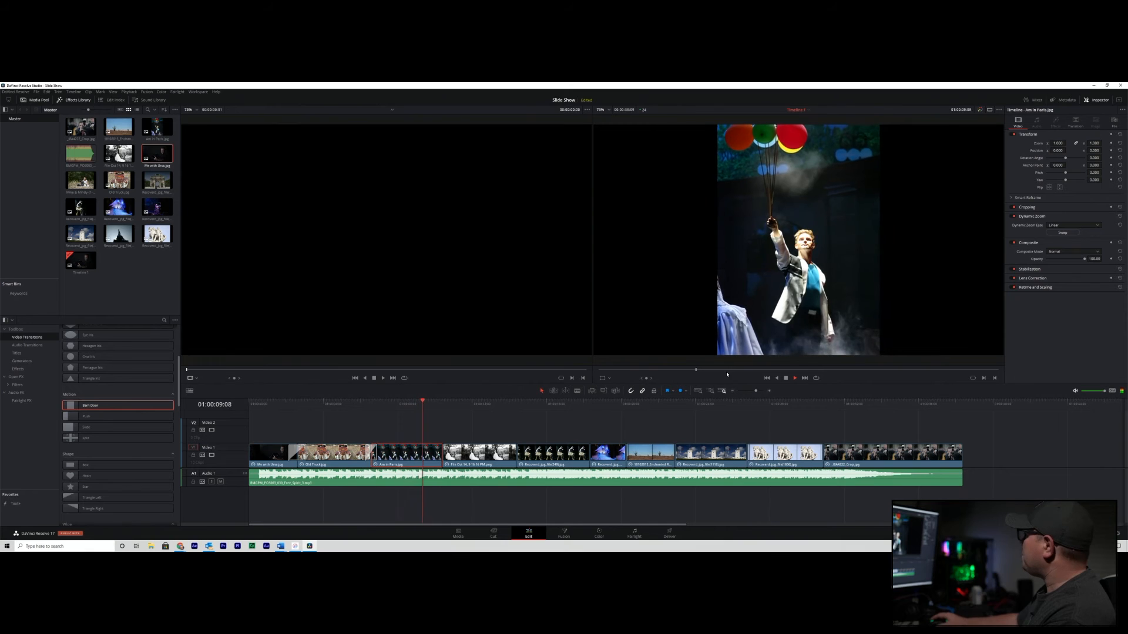
Stop playback, select the clip of the seated man in a cap, and set a position keyframe at 01:00:15:08
{"action": "key", "text": "space"}
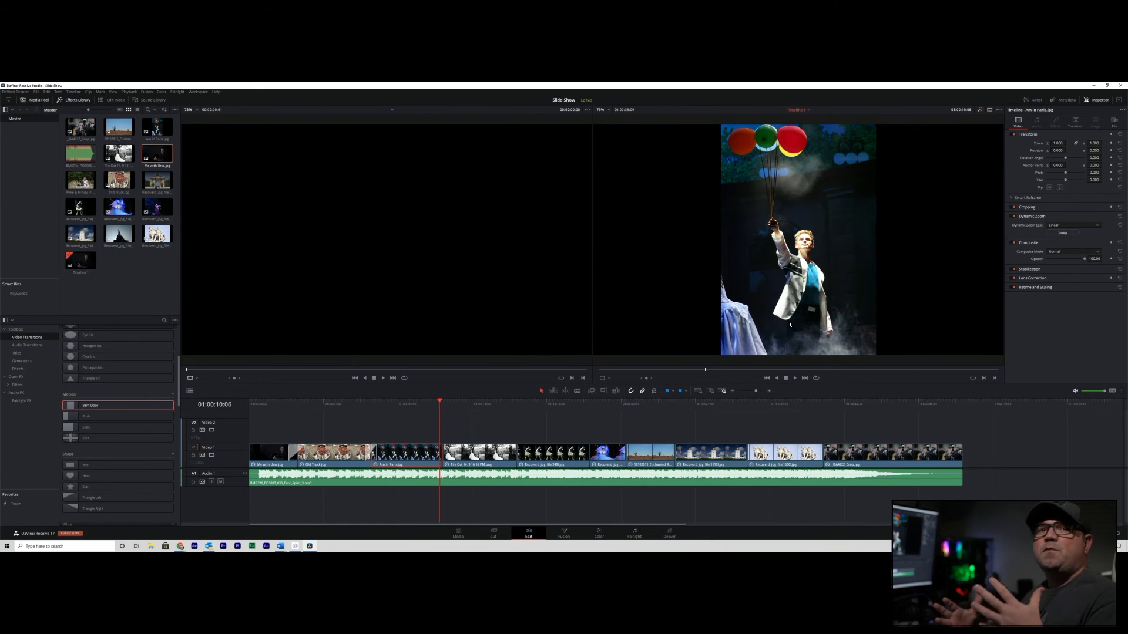
{"action": "left_click", "coordinate": [530, 416]}
{"action": "left_click", "coordinate": [546, 458]}
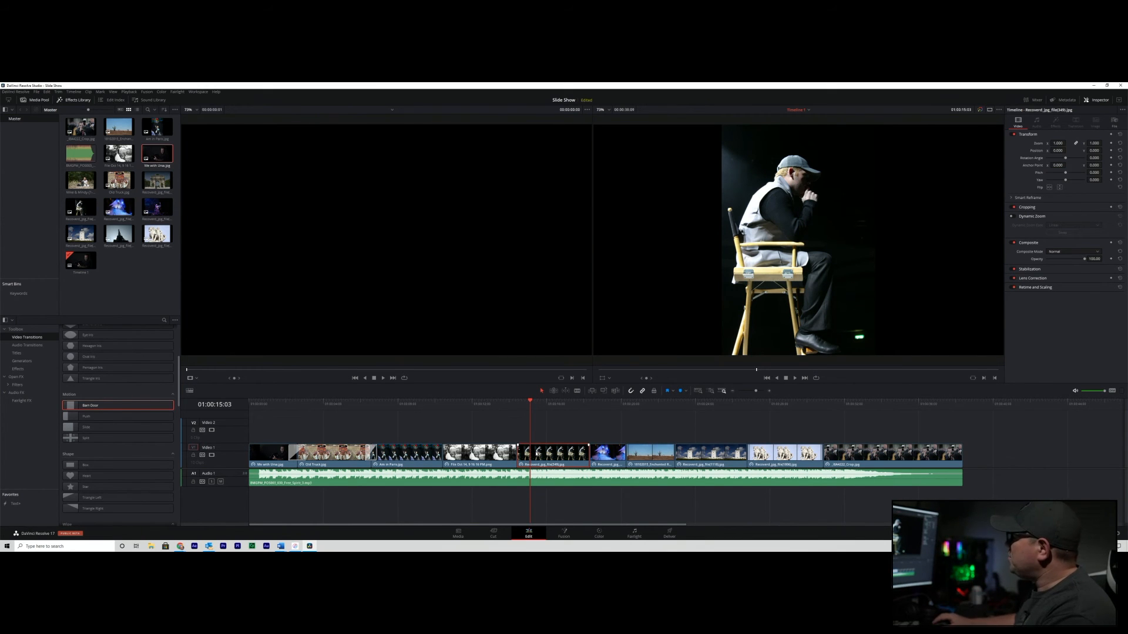
{"action": "left_click_drag", "start_coordinate": [530, 404], "coordinate": [534, 404]}
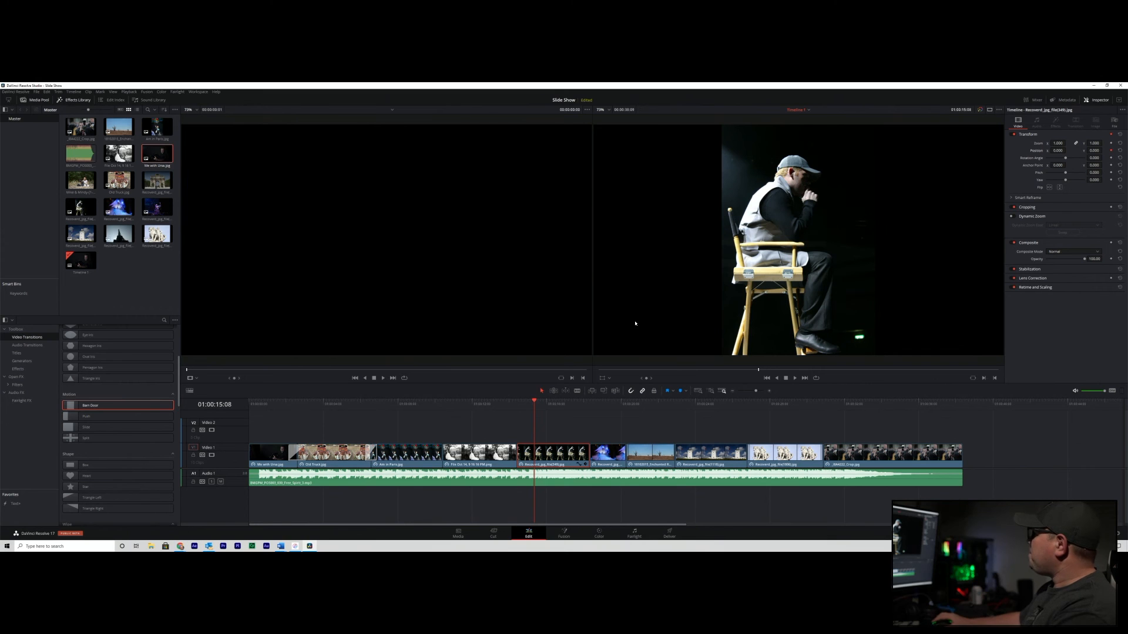
Shift the seated man picture out of frame with a negative Position X at the clip's start, and play back the slide-in
{"action": "left_click_drag", "start_coordinate": [527, 402], "coordinate": [522, 405]}
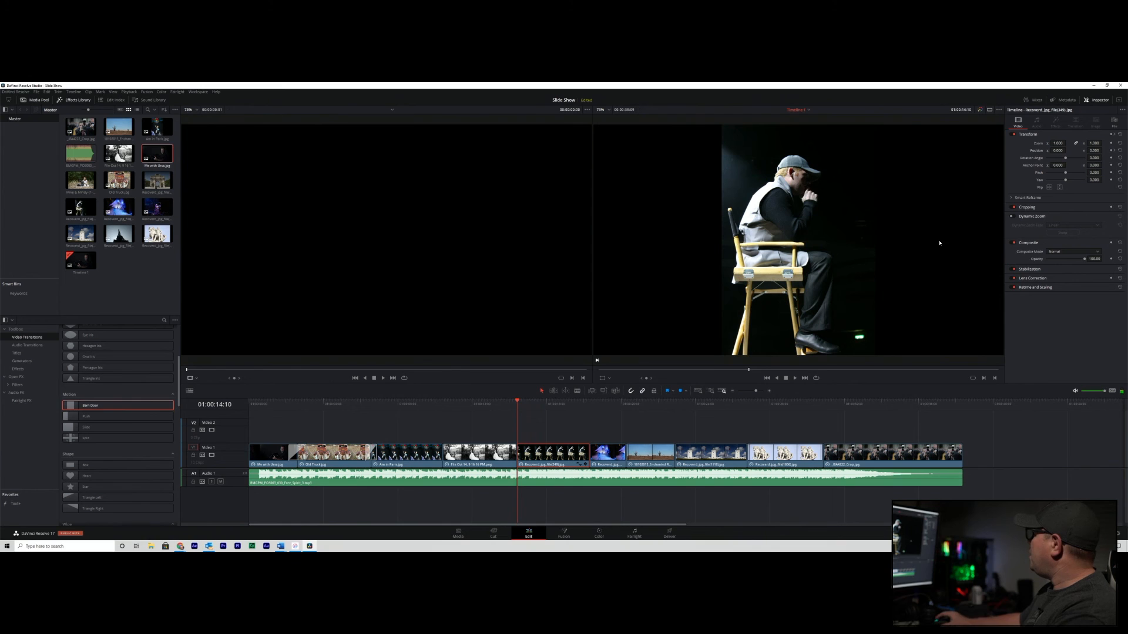
{"action": "left_click_drag", "start_coordinate": [1058, 150], "coordinate": [1003, 151]}
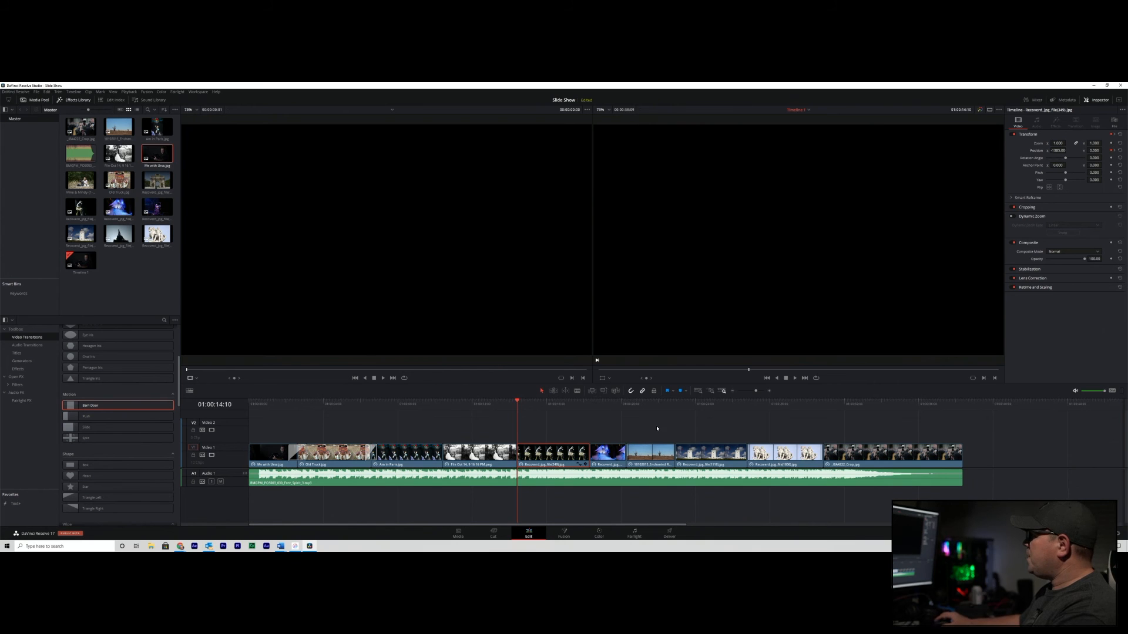
{"action": "key", "text": "space"}
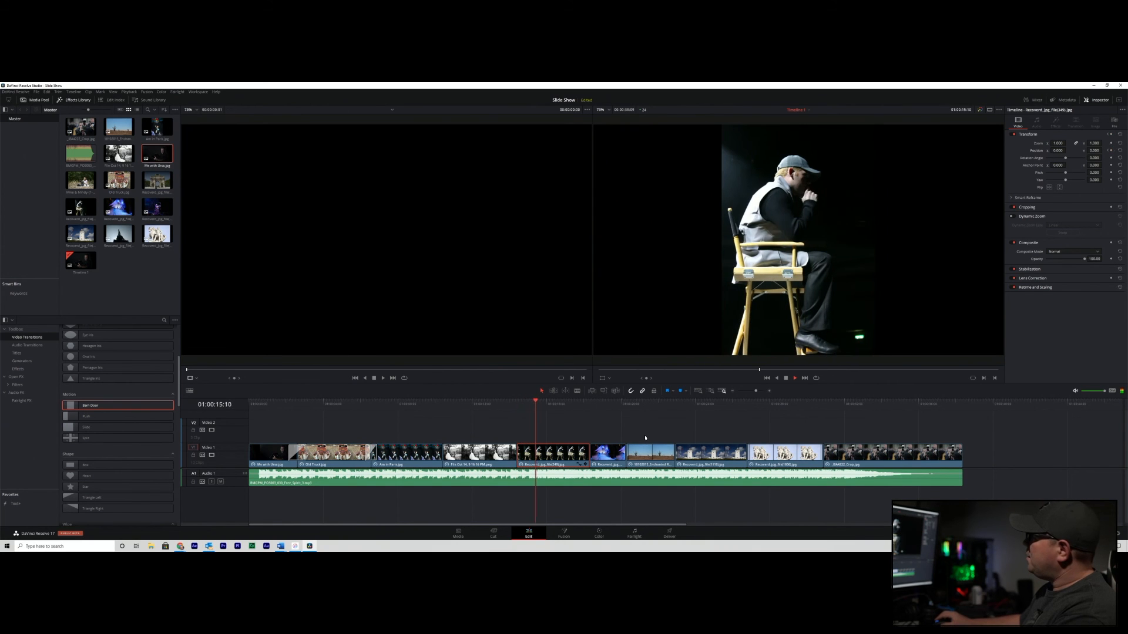
{"action": "key", "text": "space"}
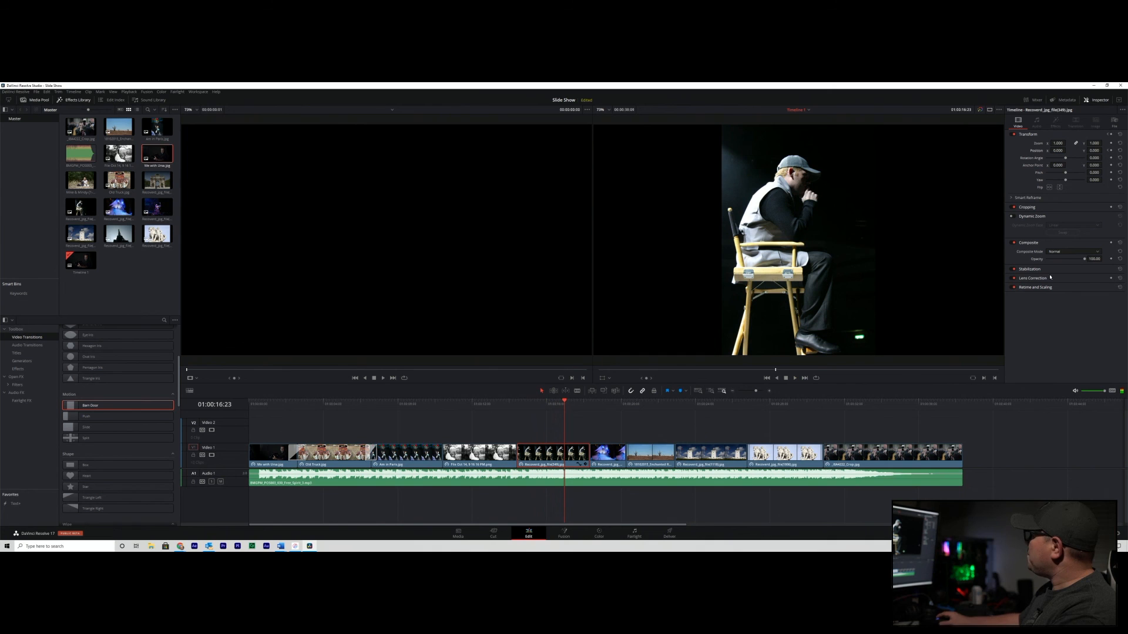
Return to the seated man clip's position keyframe, and move the playhead to the desert tree picture at 01:00:20:15
{"action": "left_click", "coordinate": [1108, 151]}
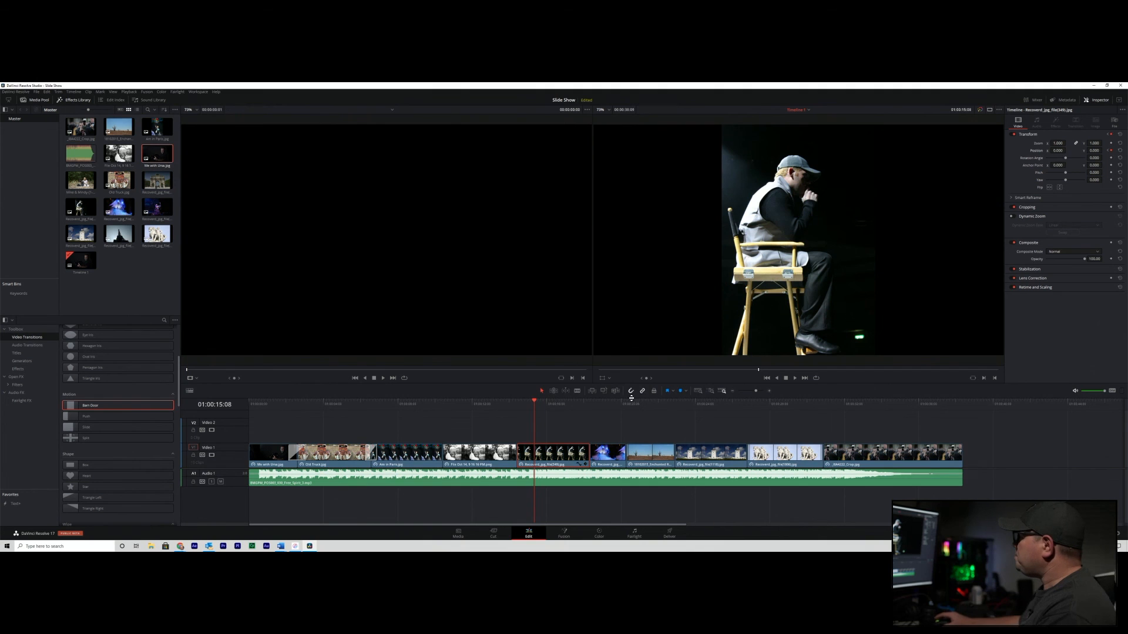
{"action": "left_click_drag", "start_coordinate": [584, 412], "coordinate": [632, 405]}
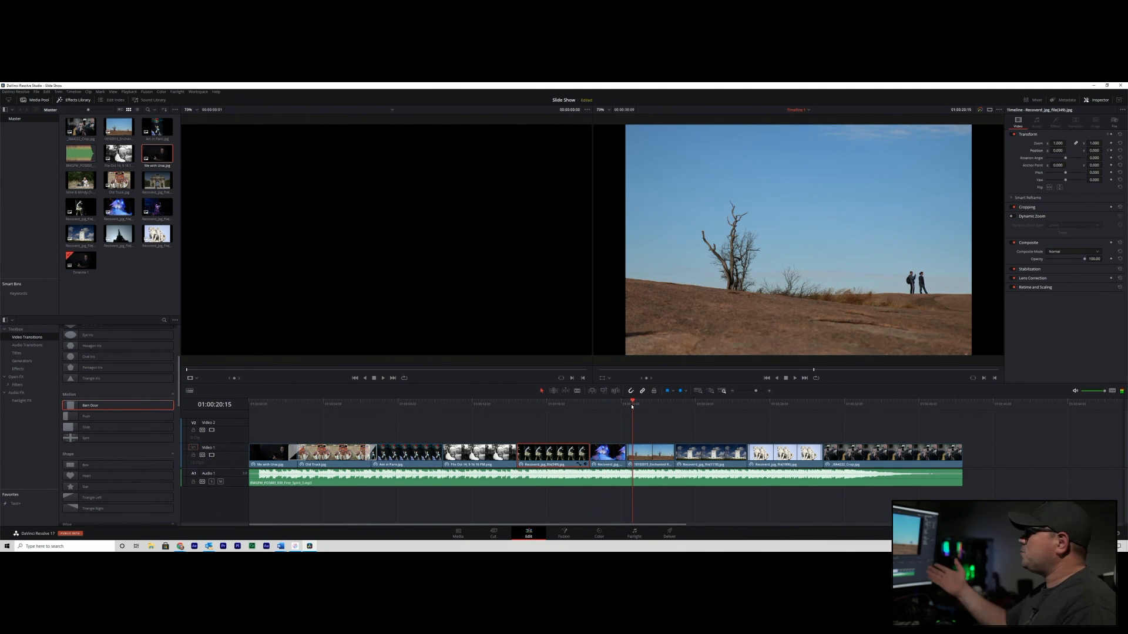